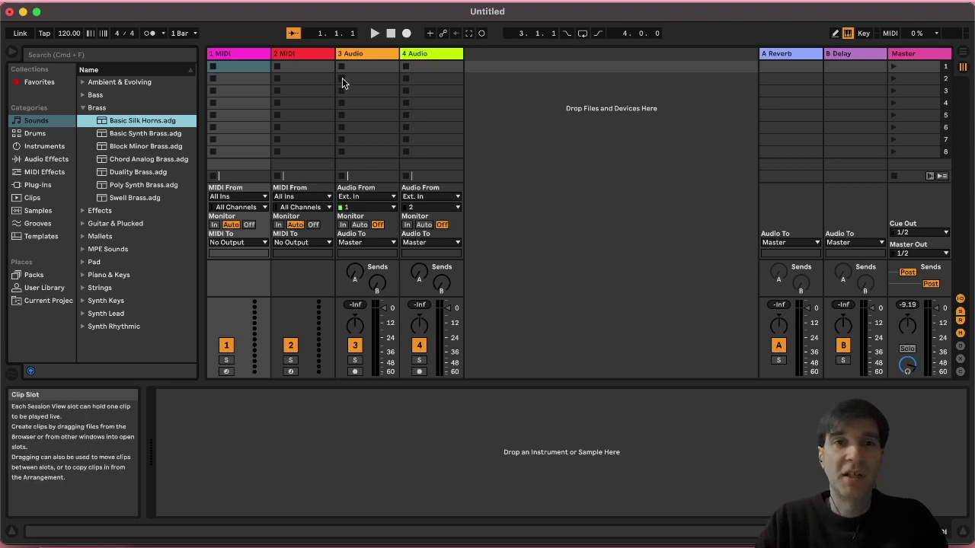
Delete MIDI and audio tracks 2 through 4 from the set.
click(300, 52)
shift+click(427, 53)
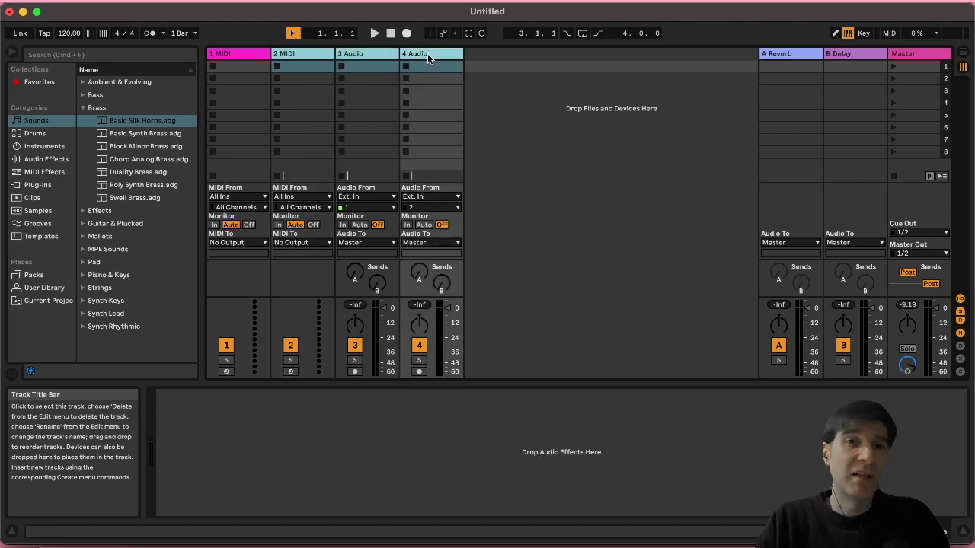
key(Delete)
Delete the A Reverb and B Delay return tracks and collapse the Brass folder.
click(788, 54)
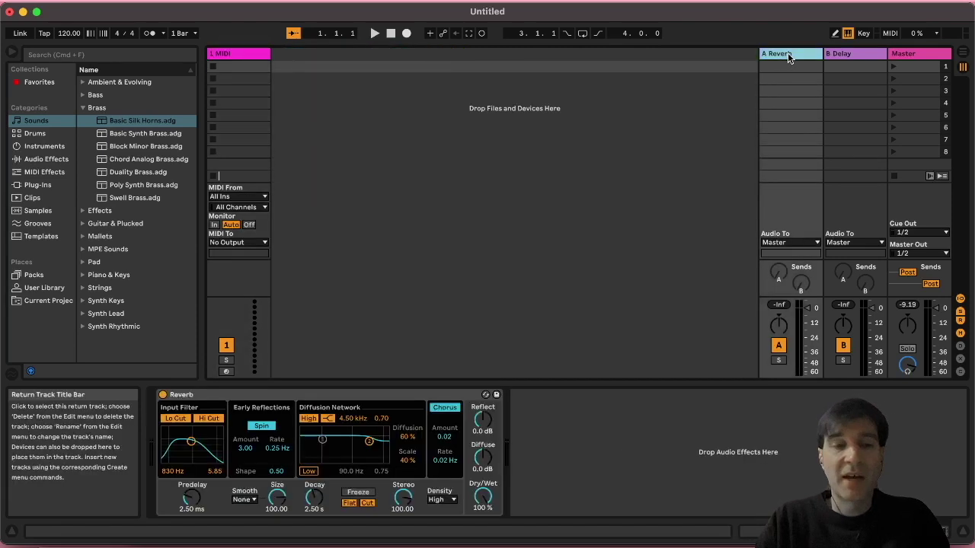
shift+click(845, 52)
key(Delete)
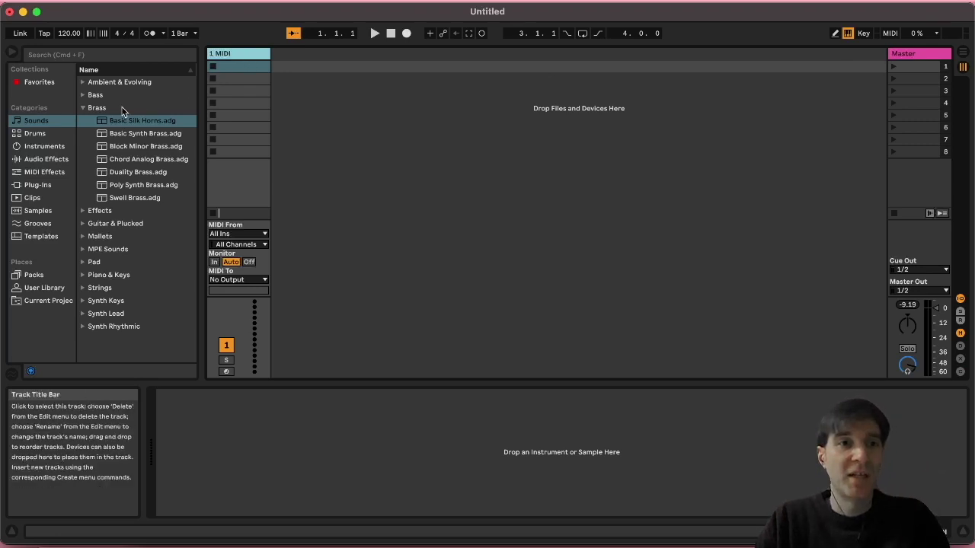
click(85, 107)
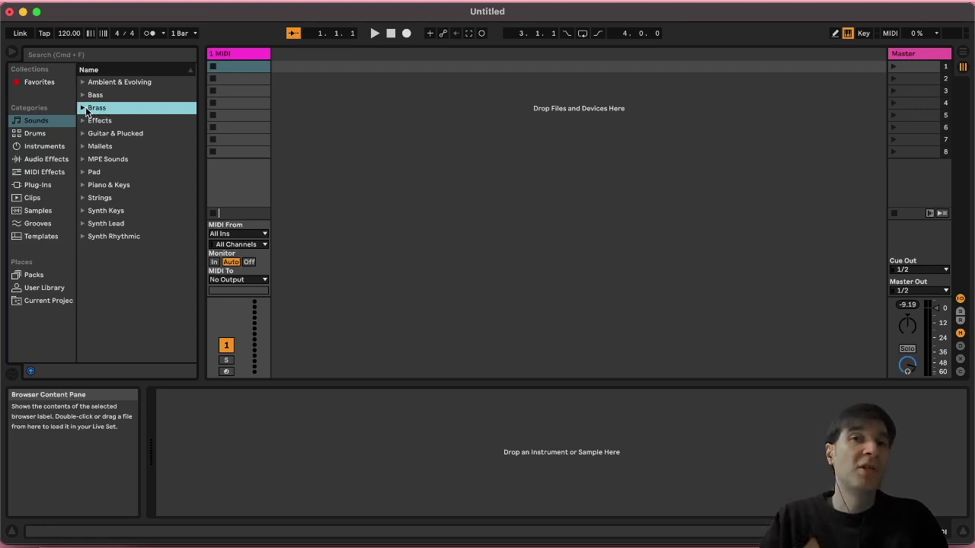
Drop an Instrument Rack from Instruments onto track 1 with its chain list shown, then select Vital in Favorites.
click(44, 146)
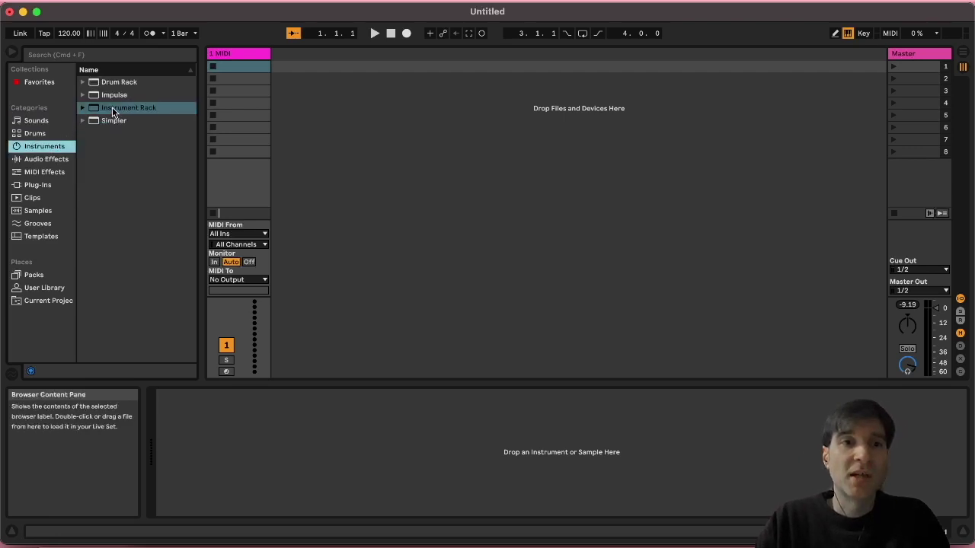
drag(112, 106, 230, 57)
click(163, 445)
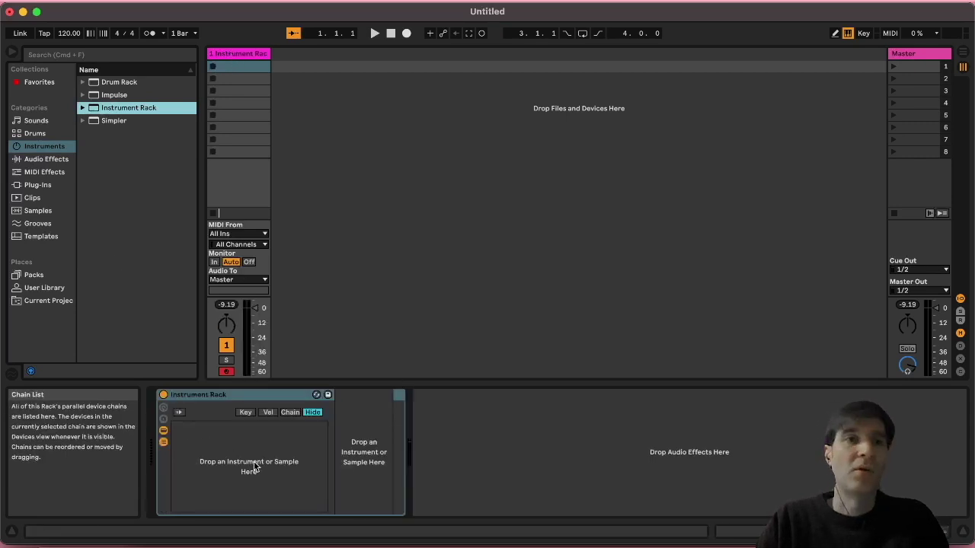
click(38, 85)
click(117, 95)
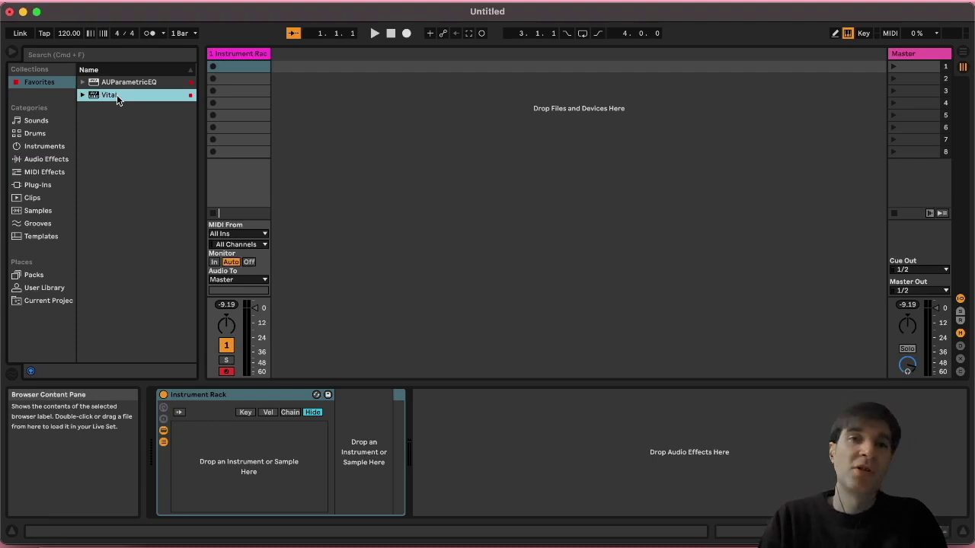
Load Vital into the Instrument Rack as its first chain and close the Vital plugin window.
drag(116, 95, 221, 430)
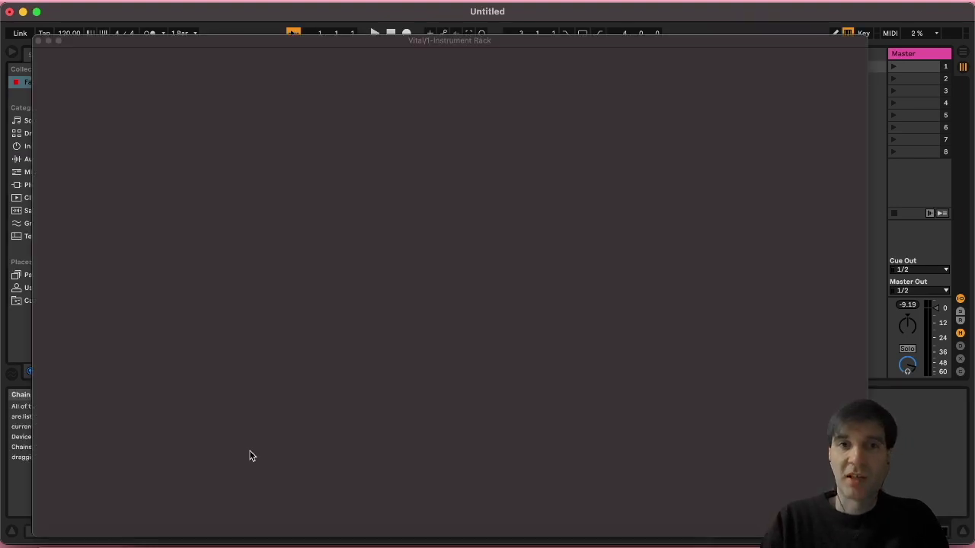
click(384, 44)
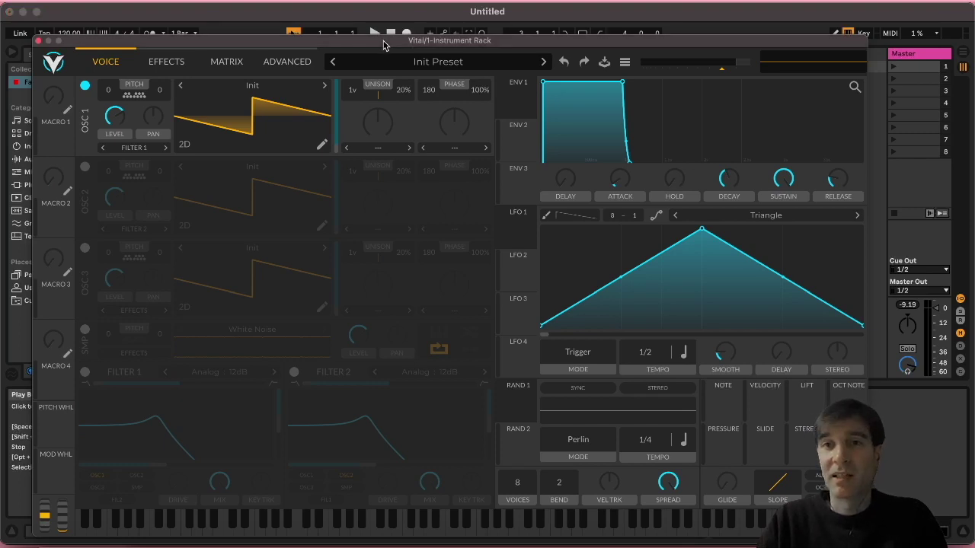
click(39, 41)
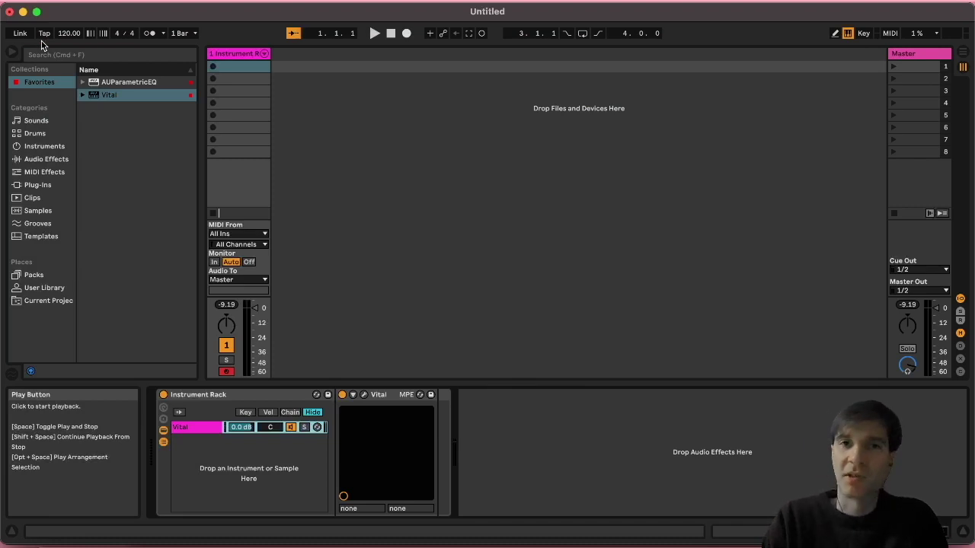
click(36, 121)
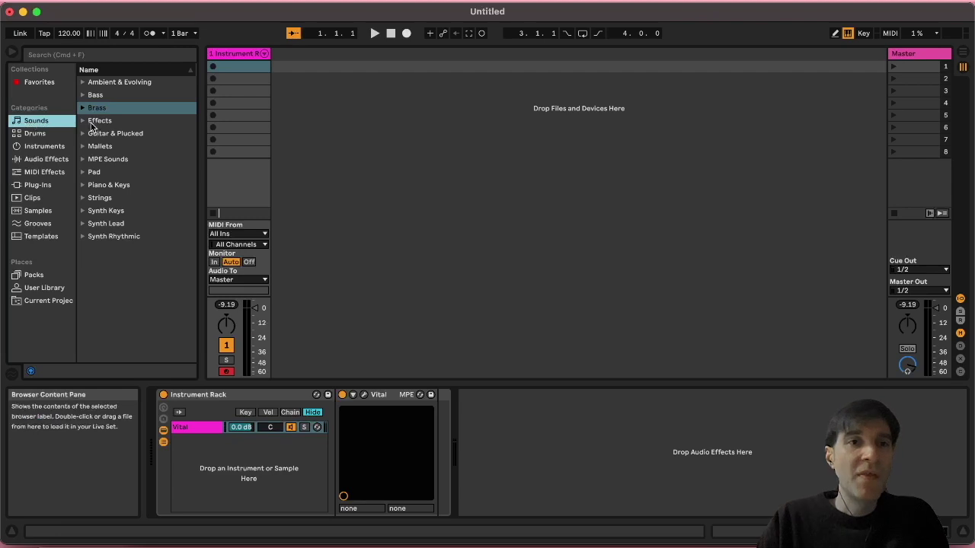
Add Complex Zipper FX from Sounds > Effects as a second rack chain and show the key zones.
click(83, 120)
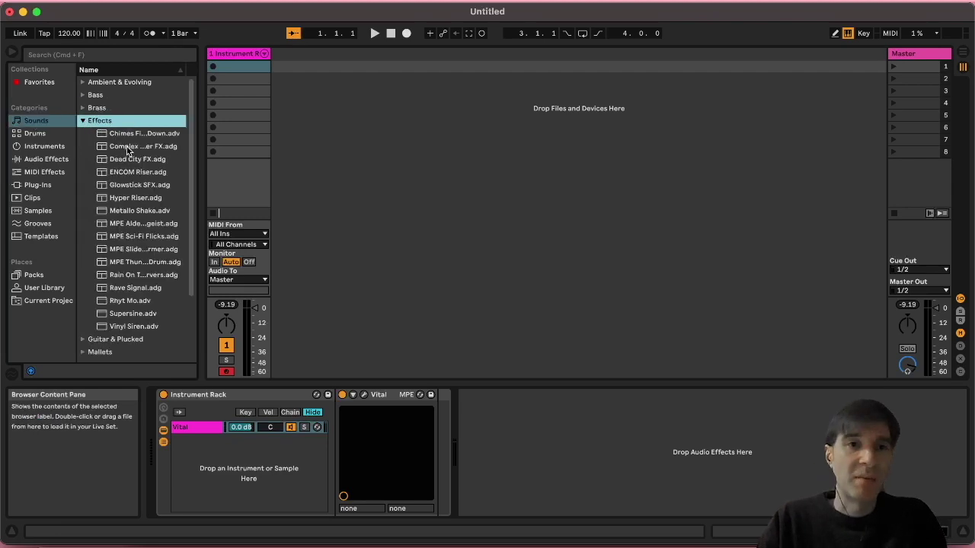
drag(120, 150, 257, 479)
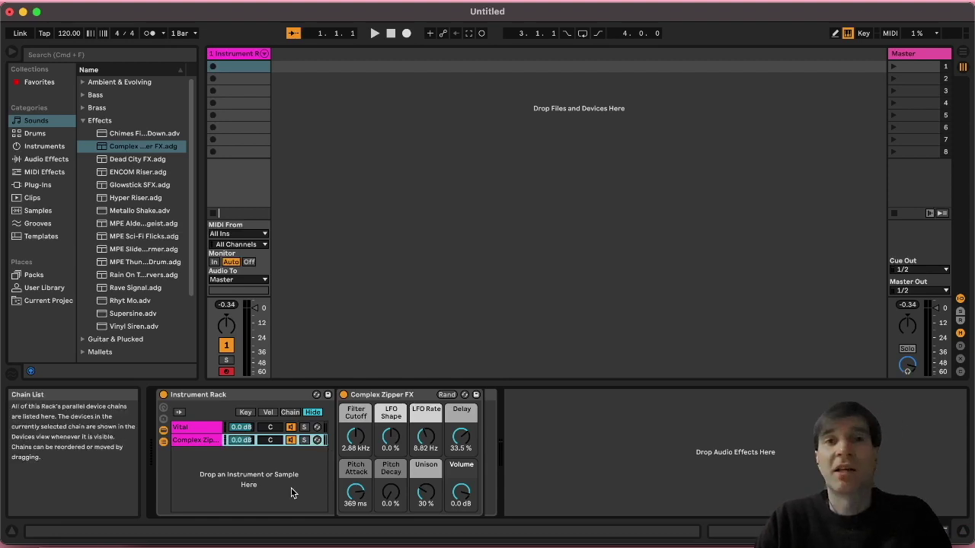
click(246, 413)
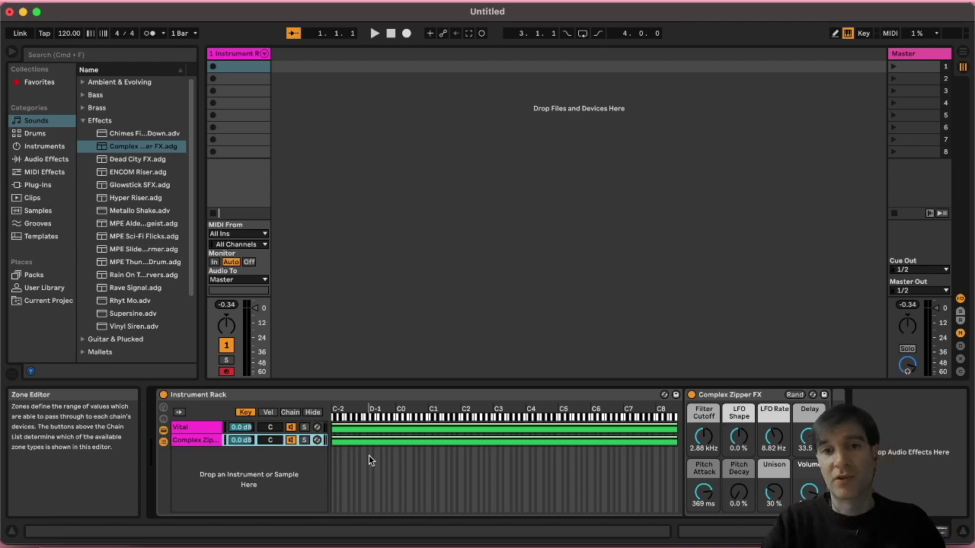
drag(676, 429, 493, 433)
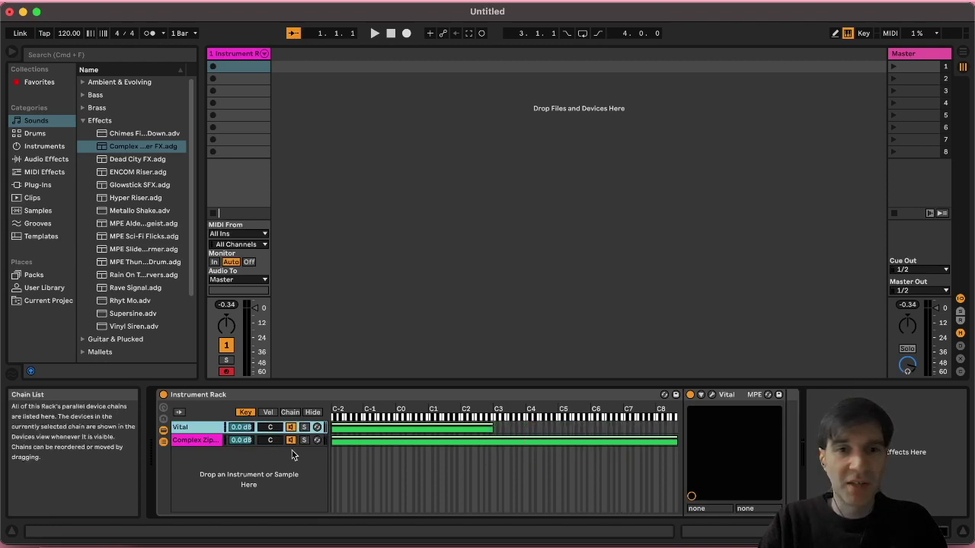
drag(333, 441, 492, 431)
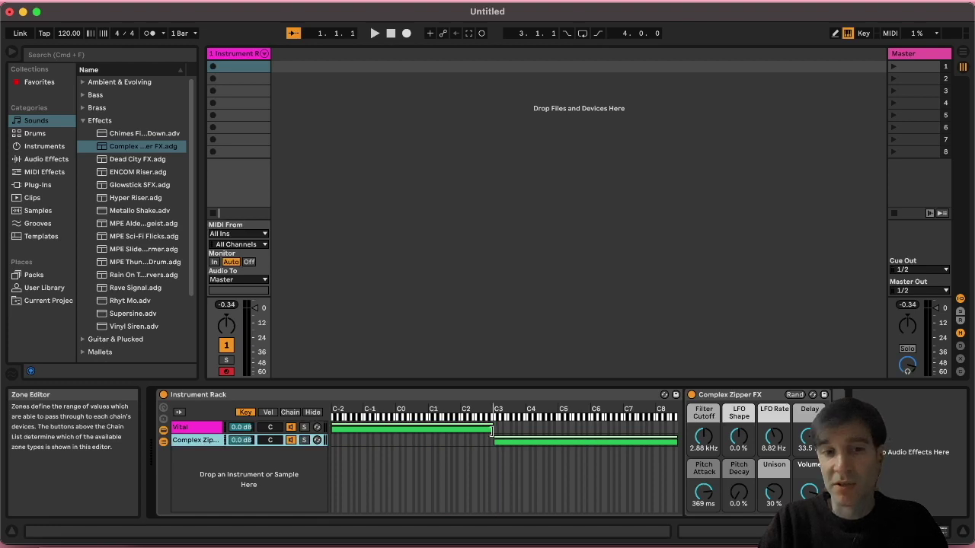
key(a)
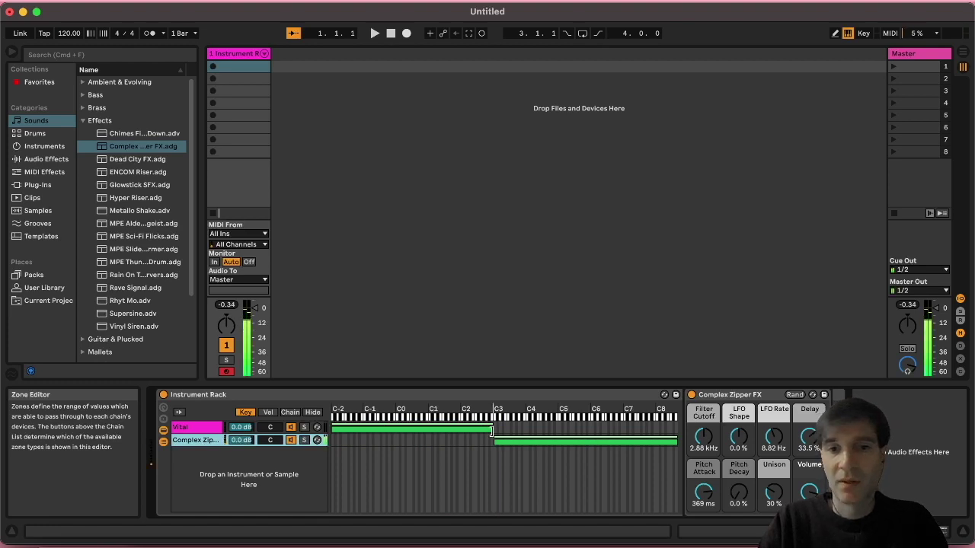
key(z)
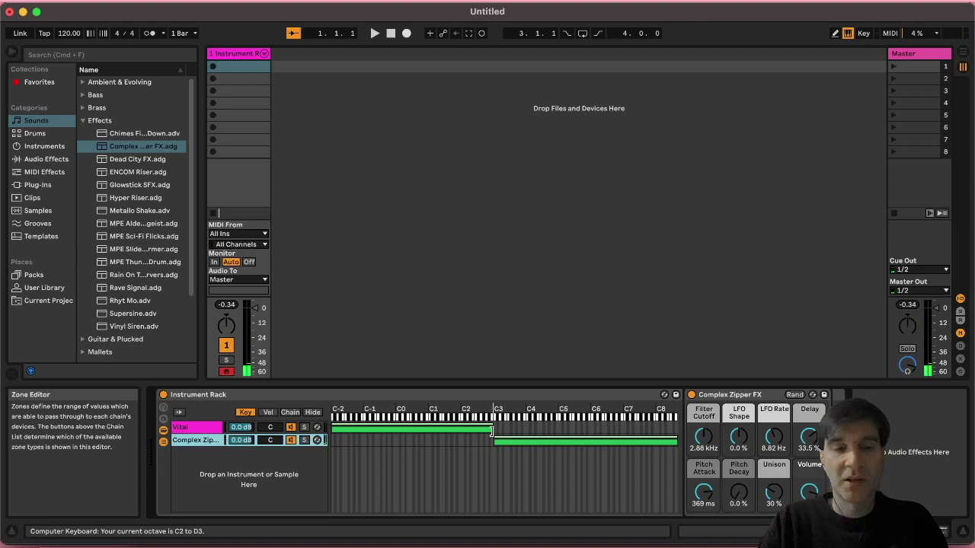
key(a)
key(x)
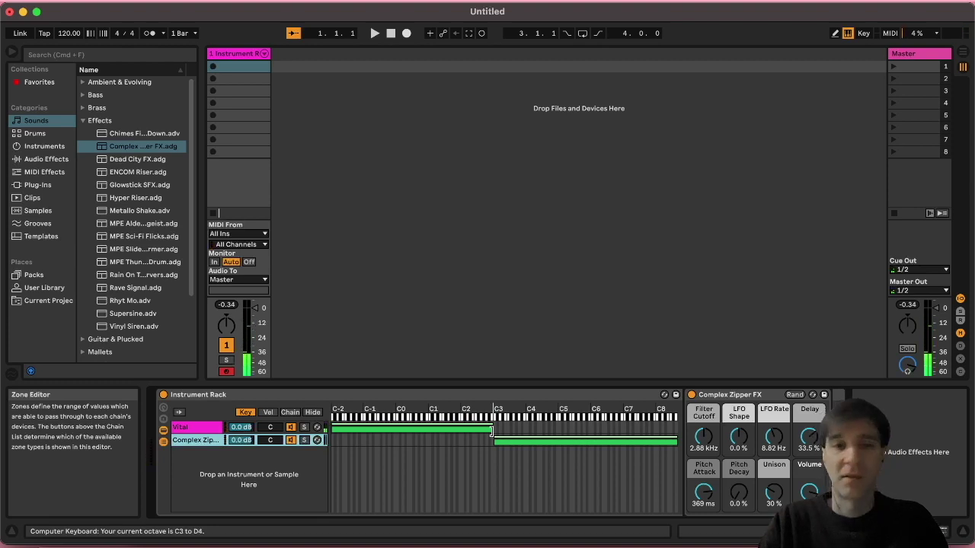
key(super+z)
key(super+z)
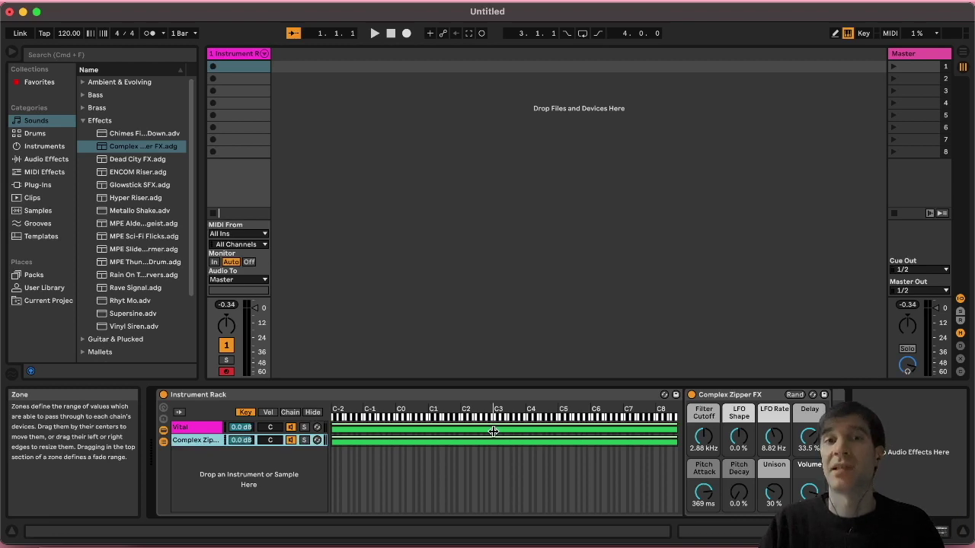
Show the rack's chain-select zone editor and stretch Vital's chain zone to cover 0–7.
click(269, 412)
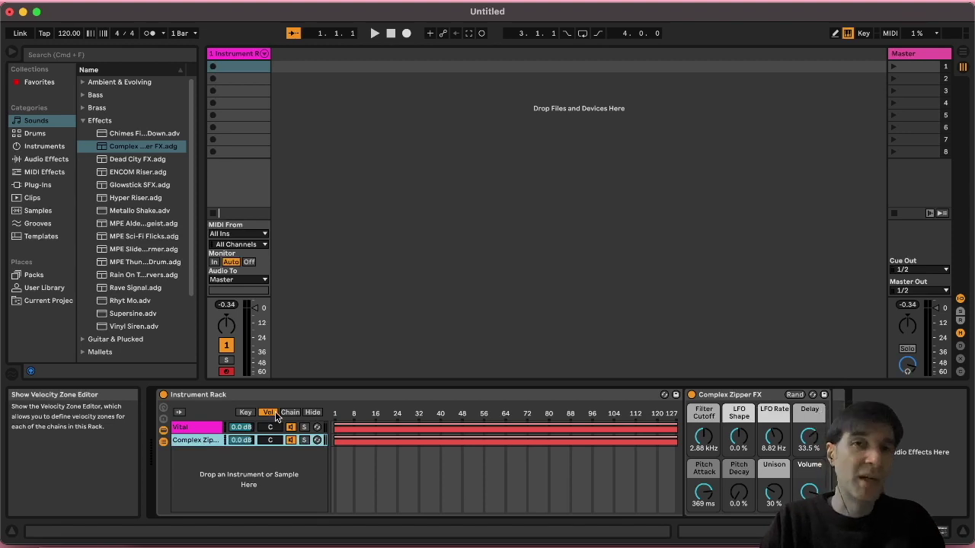
click(312, 412)
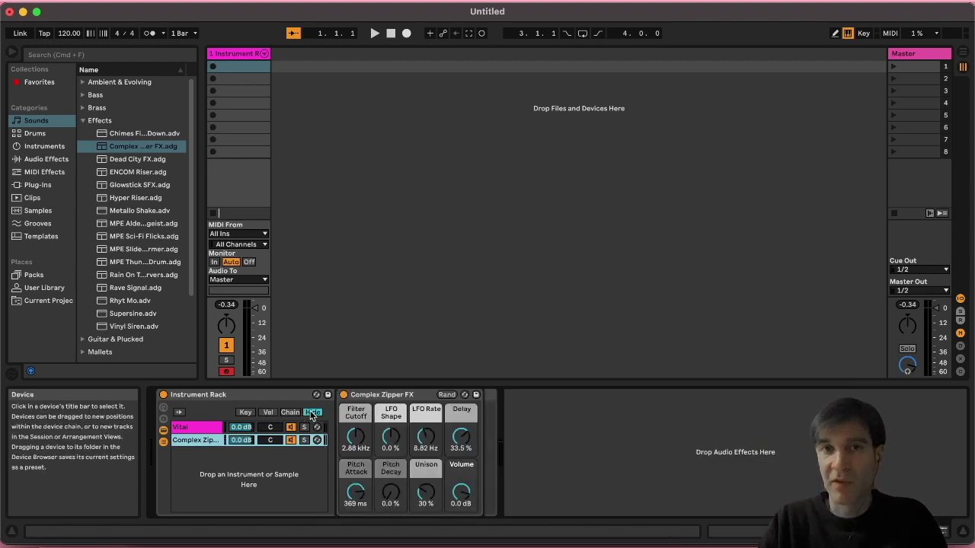
click(289, 412)
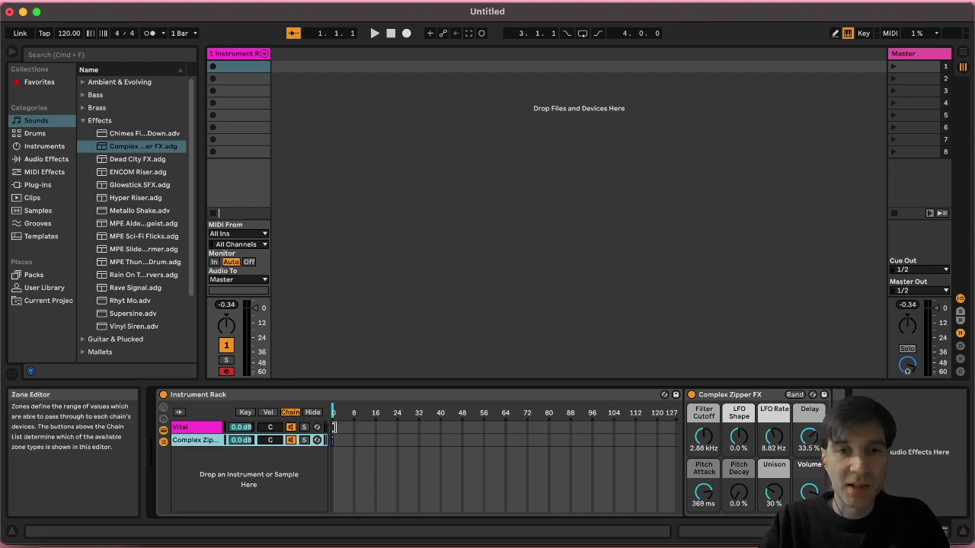
mouse_move(333, 427)
mouse_down()
mouse_move(354, 427)
mouse_move(344, 428)
mouse_up()
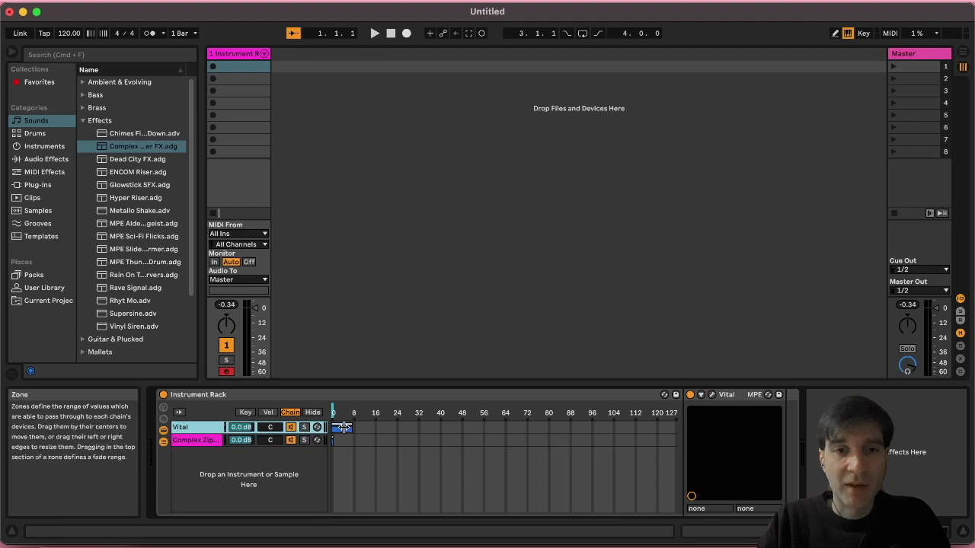
Place Complex Zipper FX's chain zone at 8–15, test the chain selector, and return it to Vital.
click(344, 428)
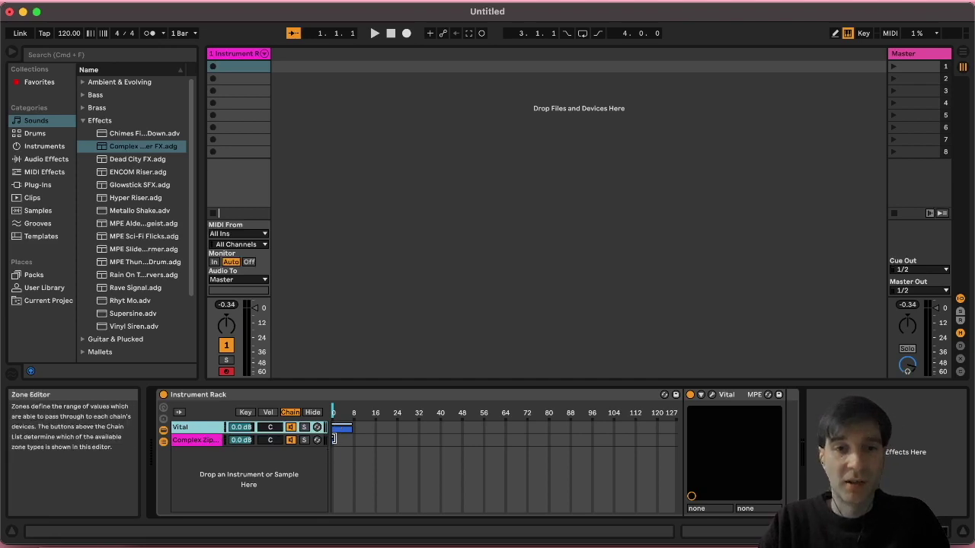
drag(334, 440, 361, 441)
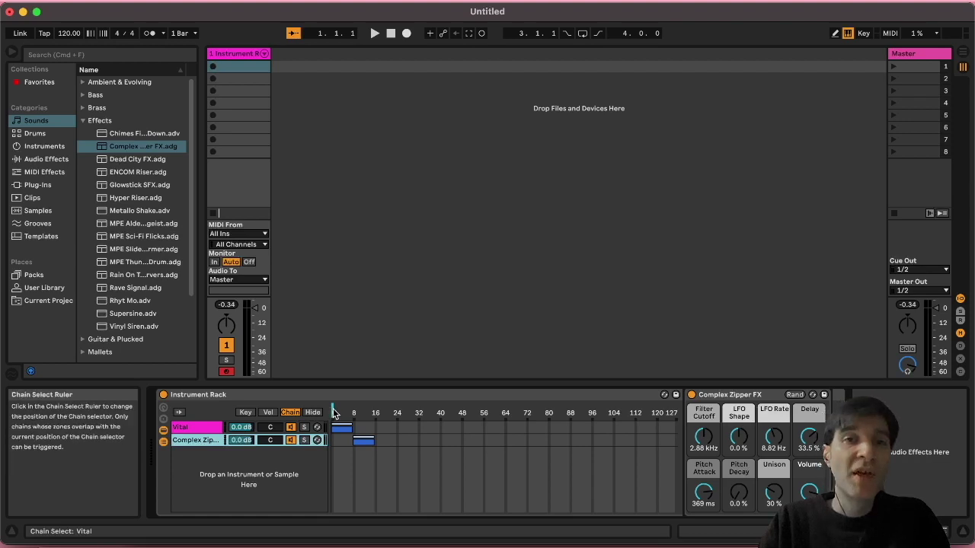
drag(333, 412, 365, 412)
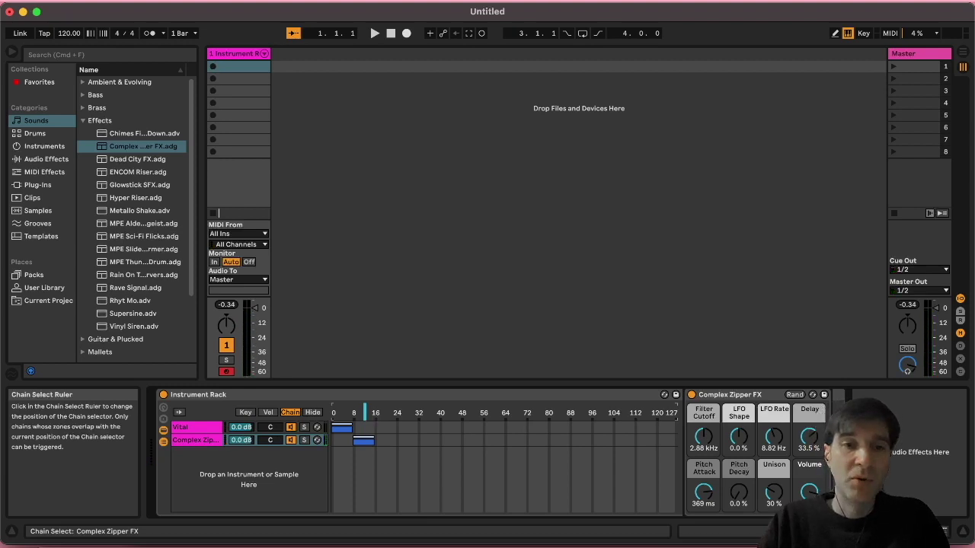
drag(364, 412, 344, 414)
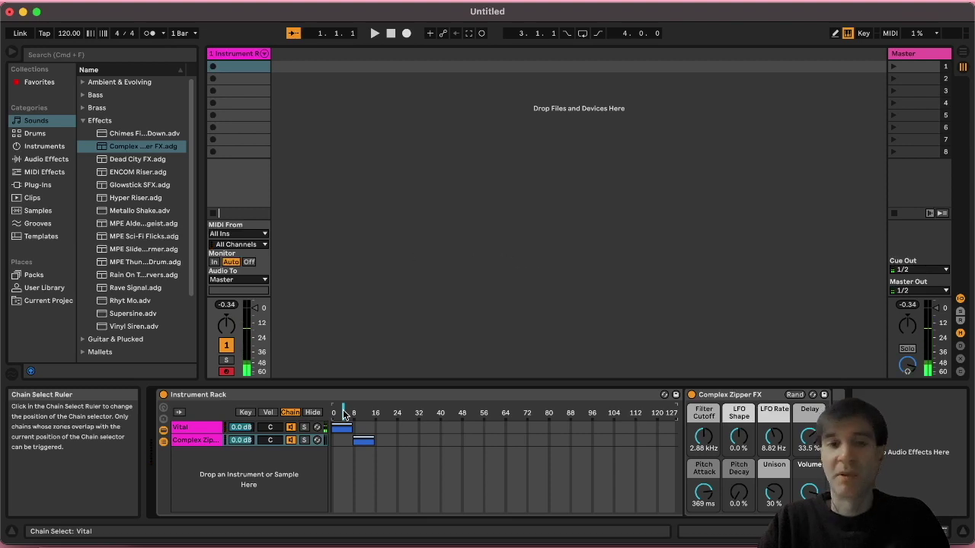
click(330, 73)
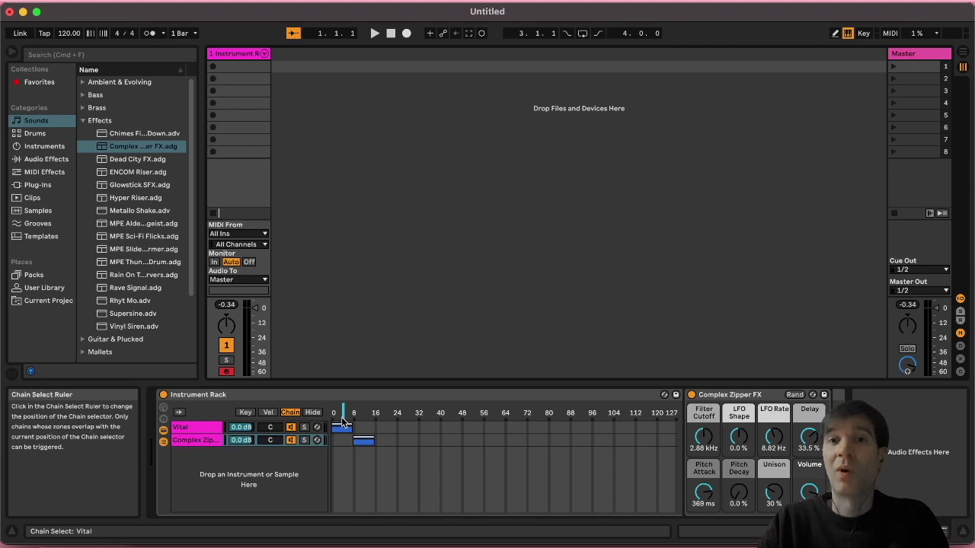
Create an empty clip in slot 1 whose envelope controls the Instrument Rack's Chain Selector.
double_click(239, 65)
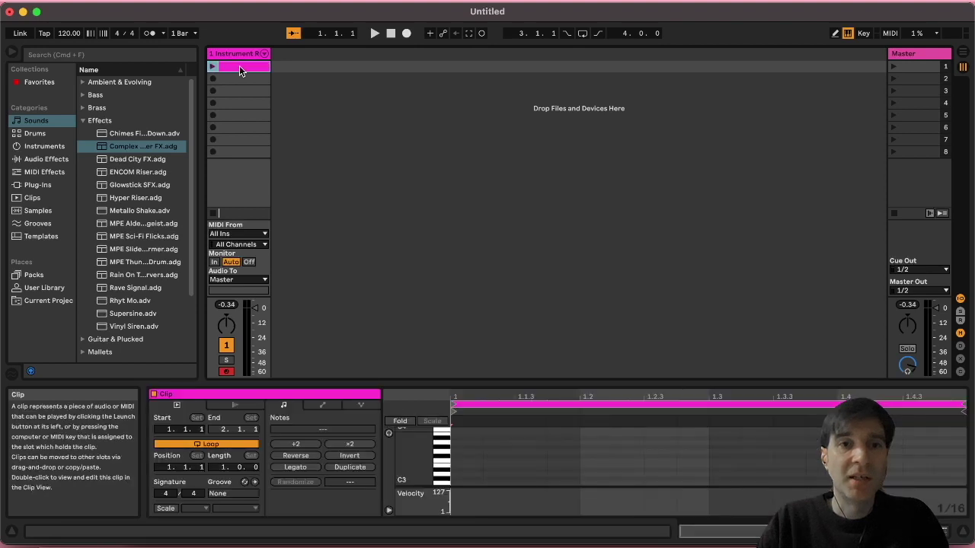
click(323, 405)
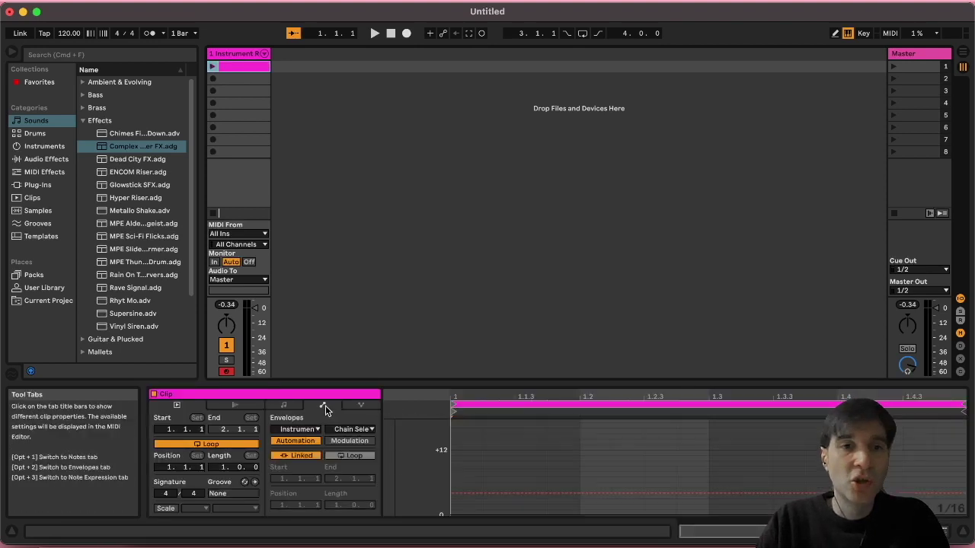
click(297, 429)
click(305, 451)
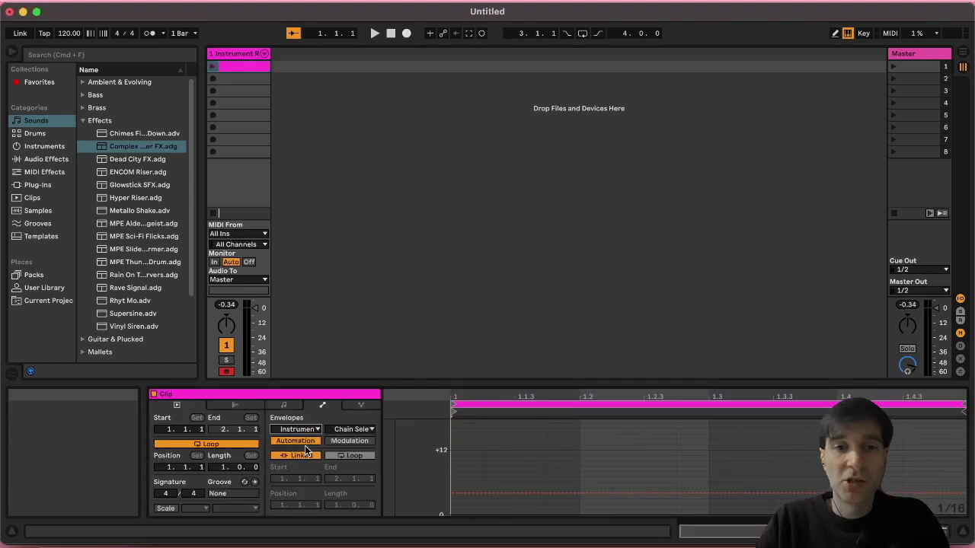
click(353, 428)
click(358, 408)
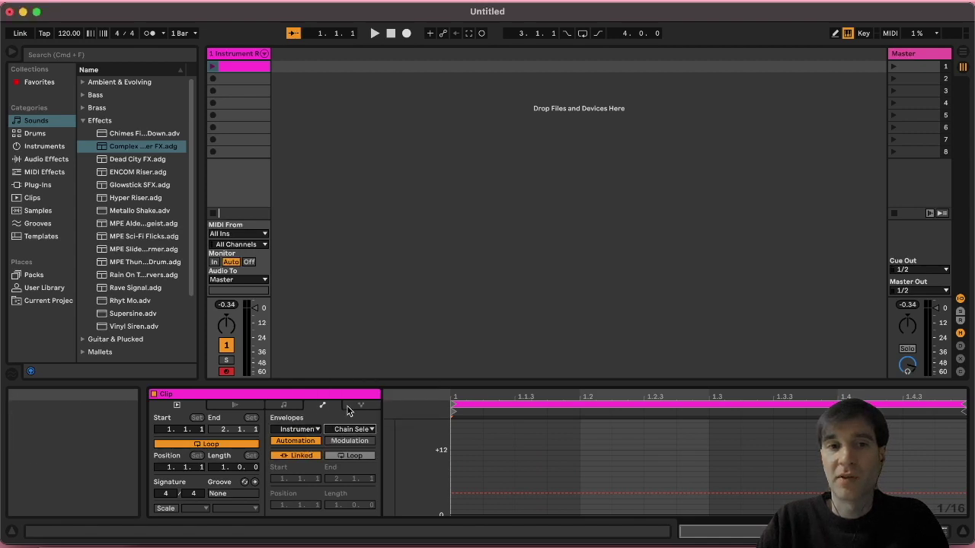
key(shift+Tab)
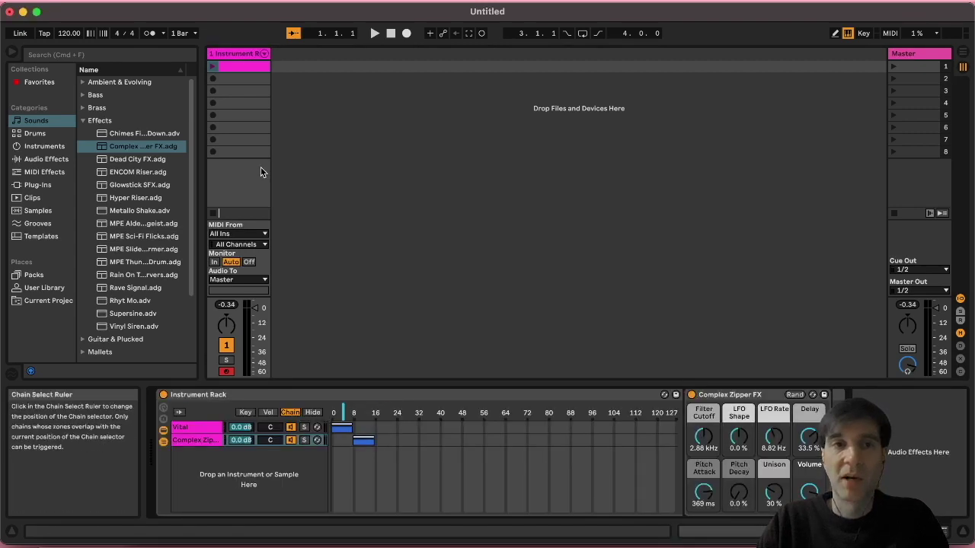
Lower the Chain Selector envelope to 0, launch the first clip, and create a second empty clip.
click(235, 66)
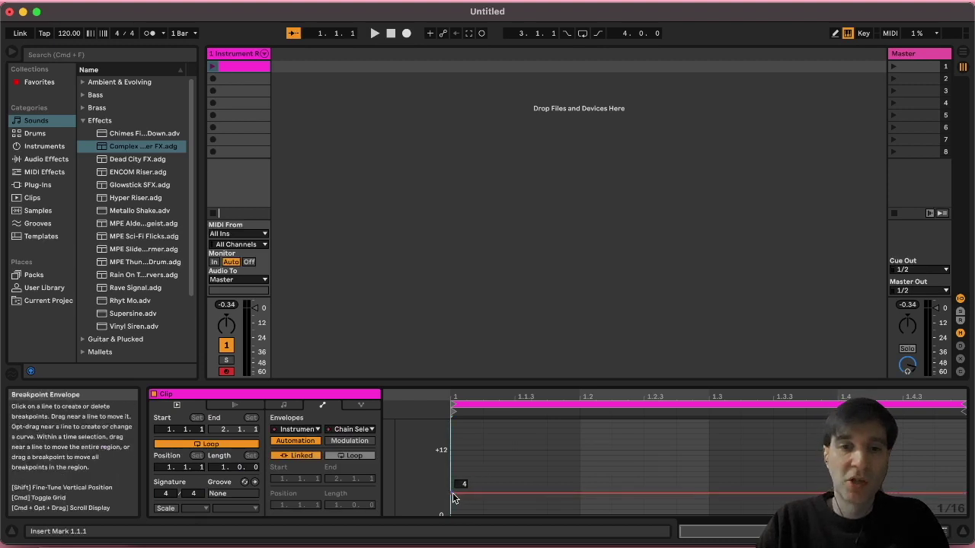
drag(452, 493, 451, 515)
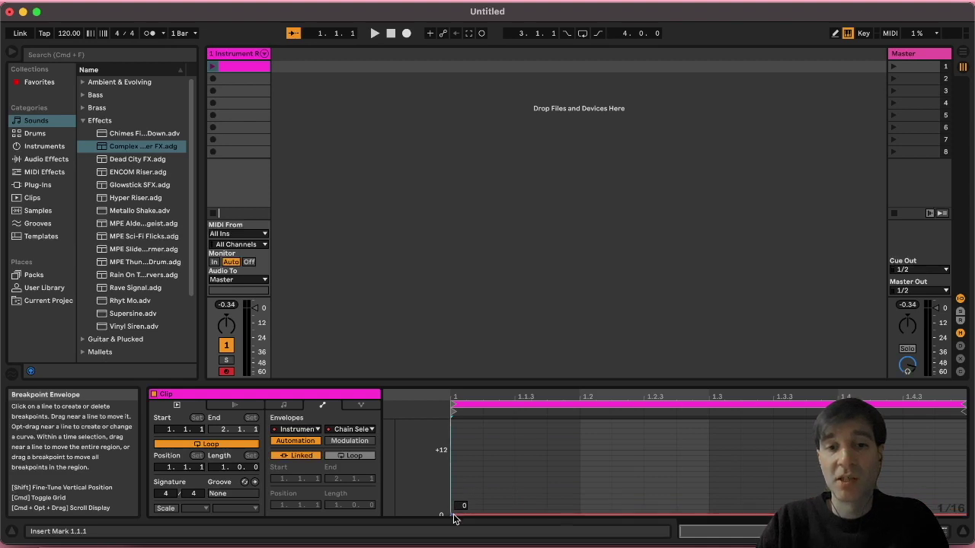
key(shift+Tab)
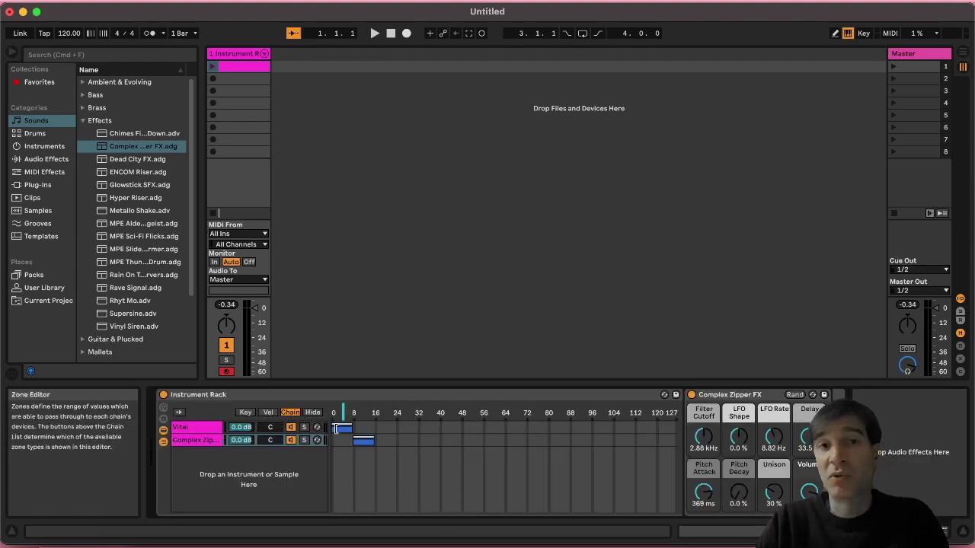
click(213, 67)
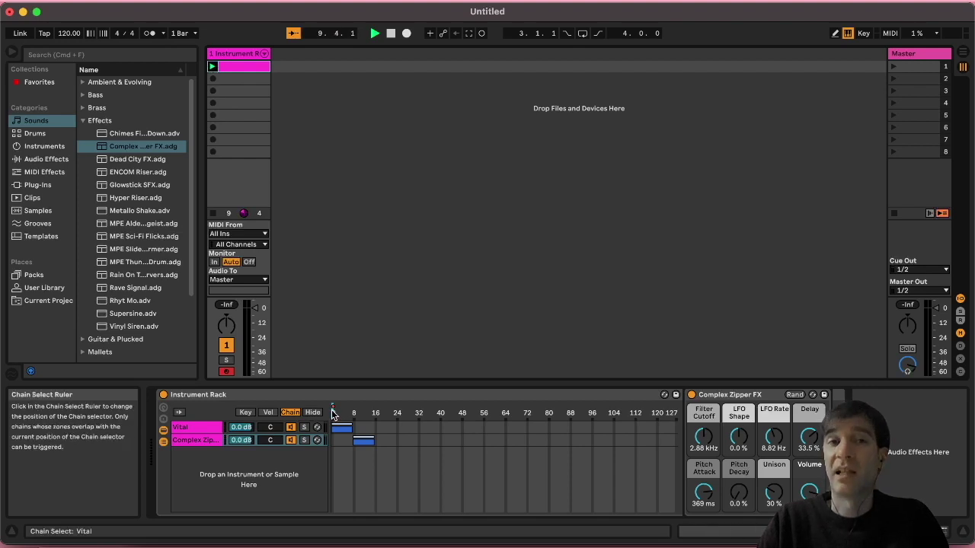
double_click(240, 79)
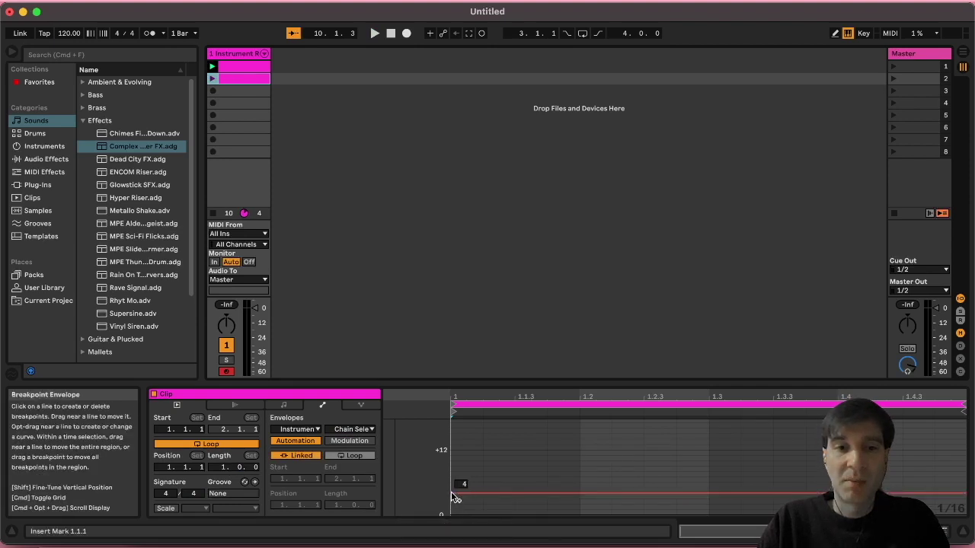
Raise the second clip's Chain Selector envelope to 8, launch it, and check the Complex Zipper and Vital chains.
drag(450, 491, 450, 471)
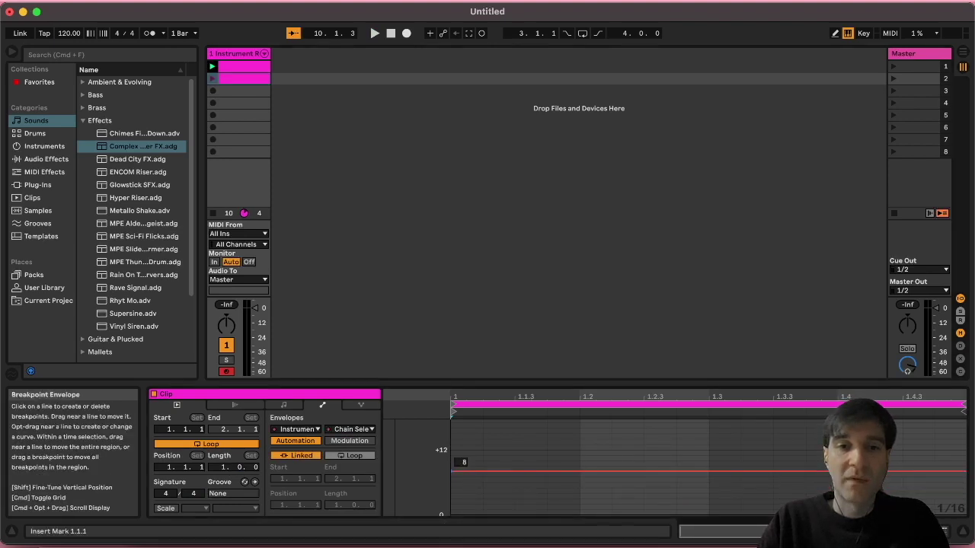
click(213, 78)
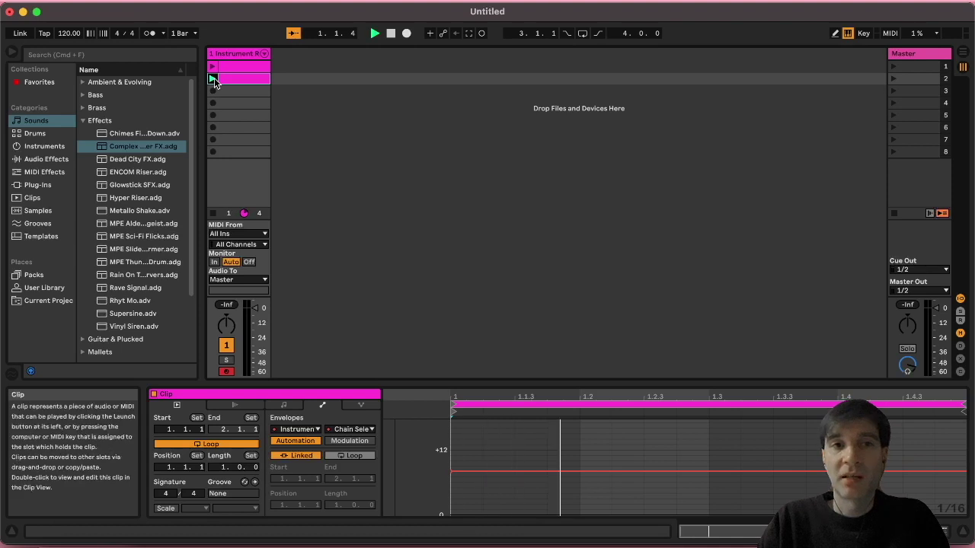
key(shift+Tab)
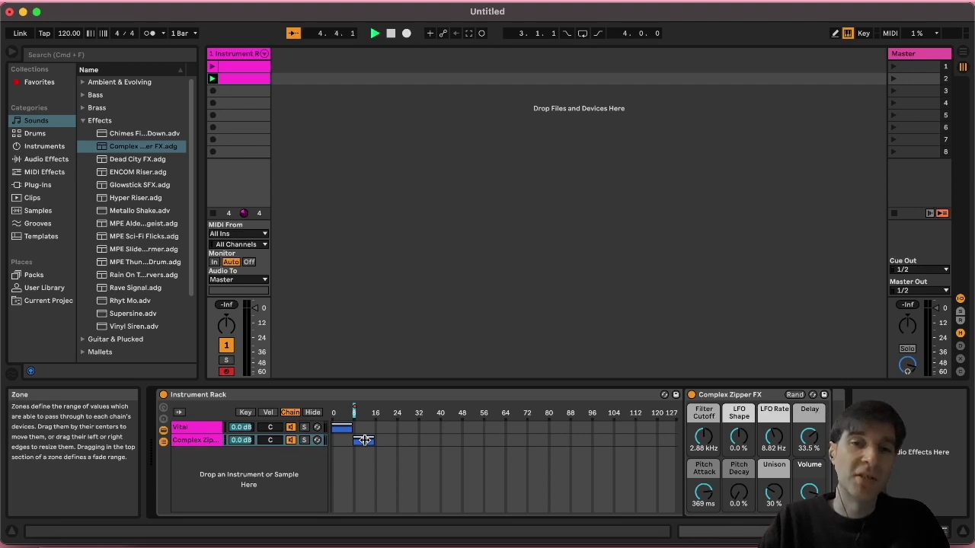
click(208, 441)
click(201, 428)
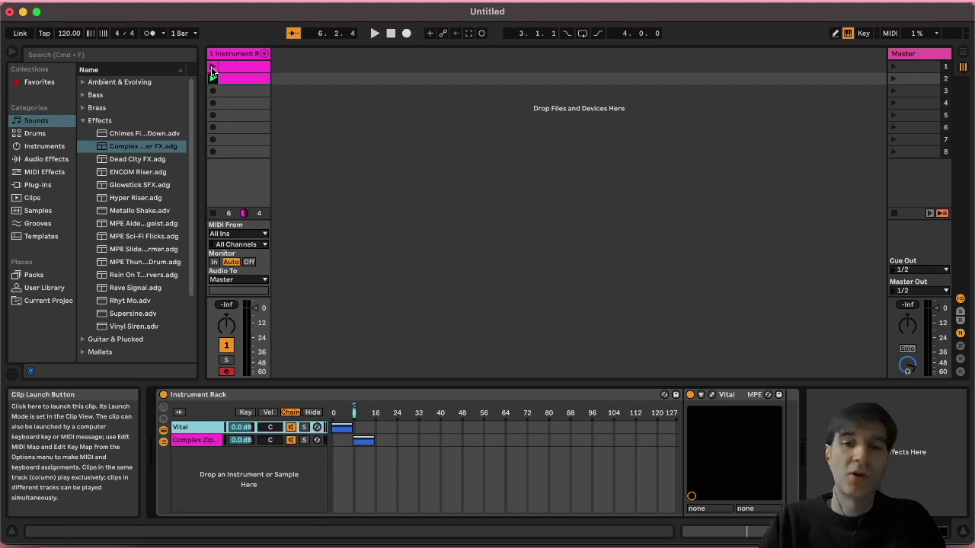
click(862, 34)
Map key a to Scene Up, key s to Scene Down, and key d to track 1's clip launch.
click(918, 215)
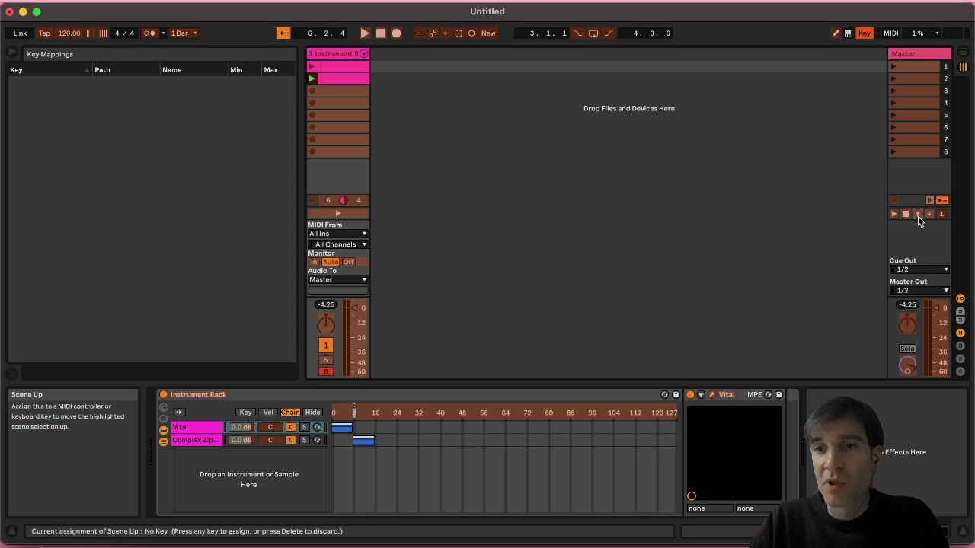
key(a)
click(928, 214)
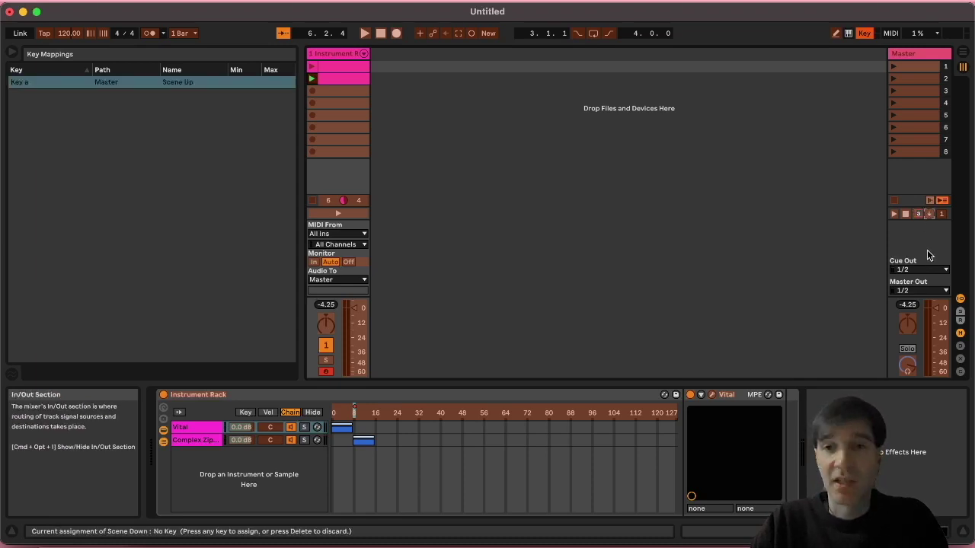
key(s)
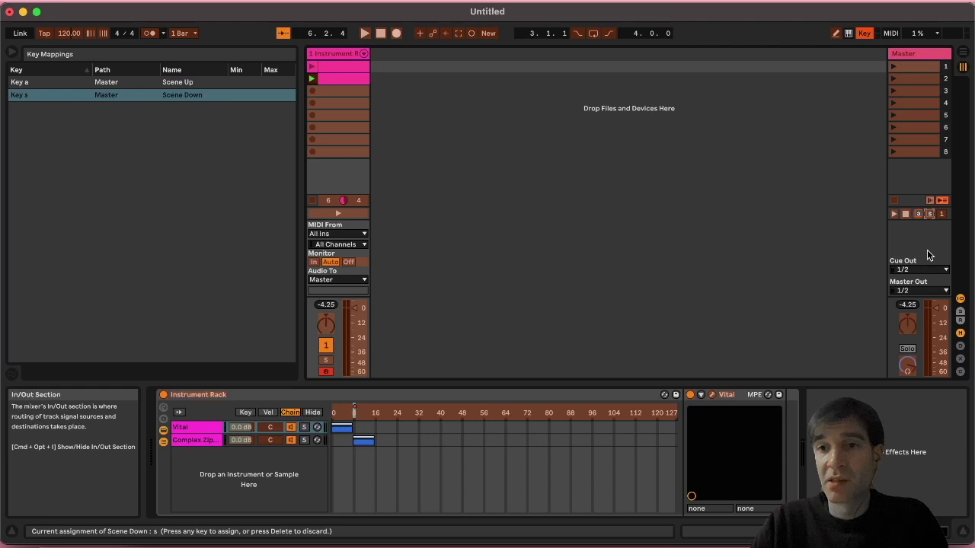
click(338, 213)
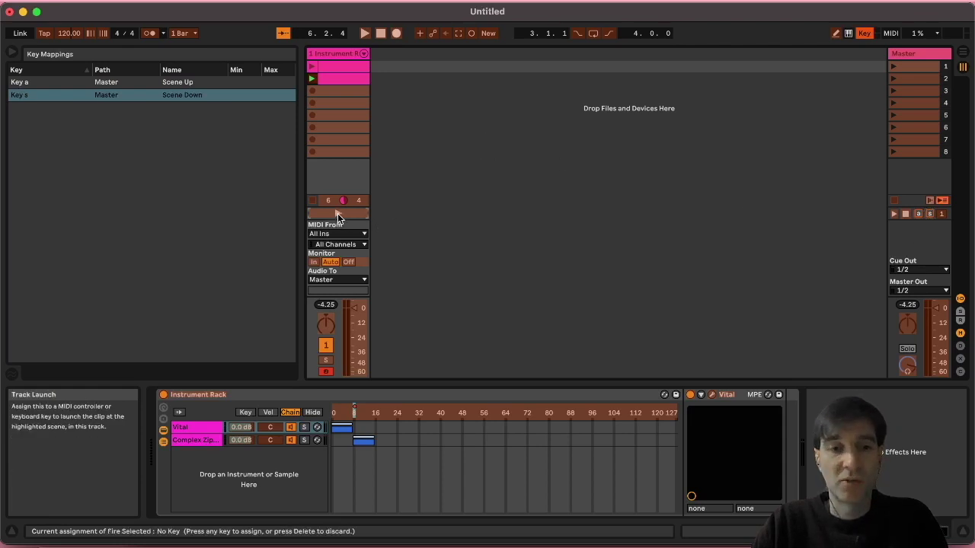
key(d)
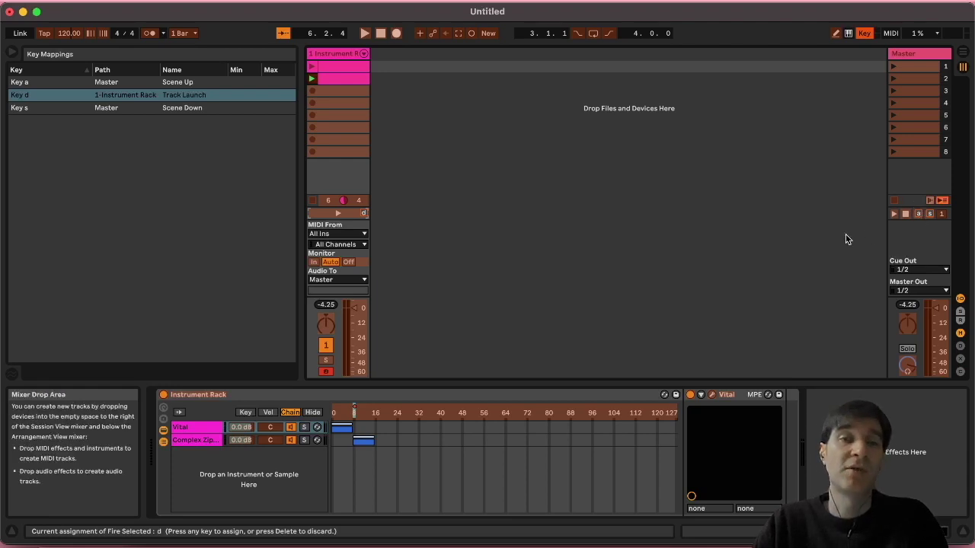
click(866, 36)
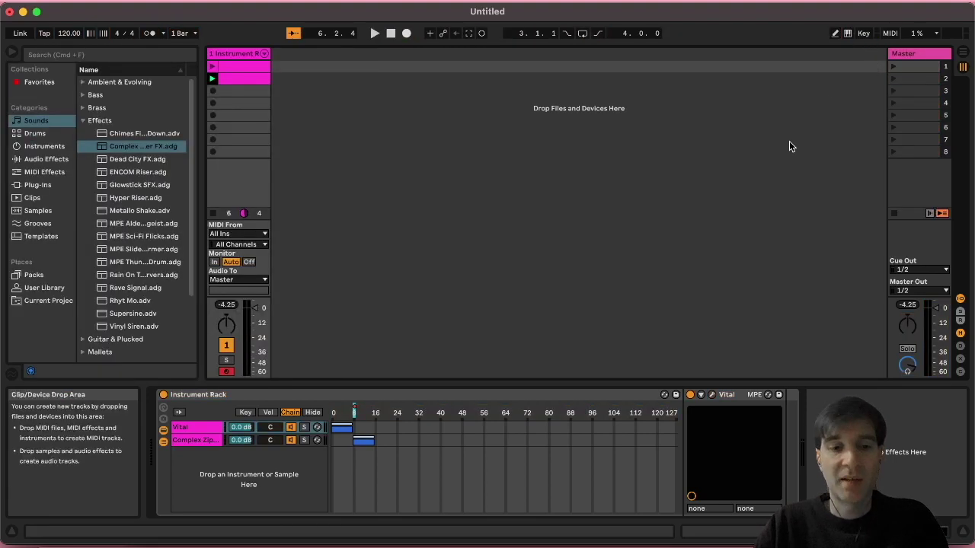
Step the scene selection with the Down and Up keys, then relaunch the first clip with Return.
key(Down)
key(Down)
key(Down)
key(Down)
key(Down)
key(Down)
key(Down)
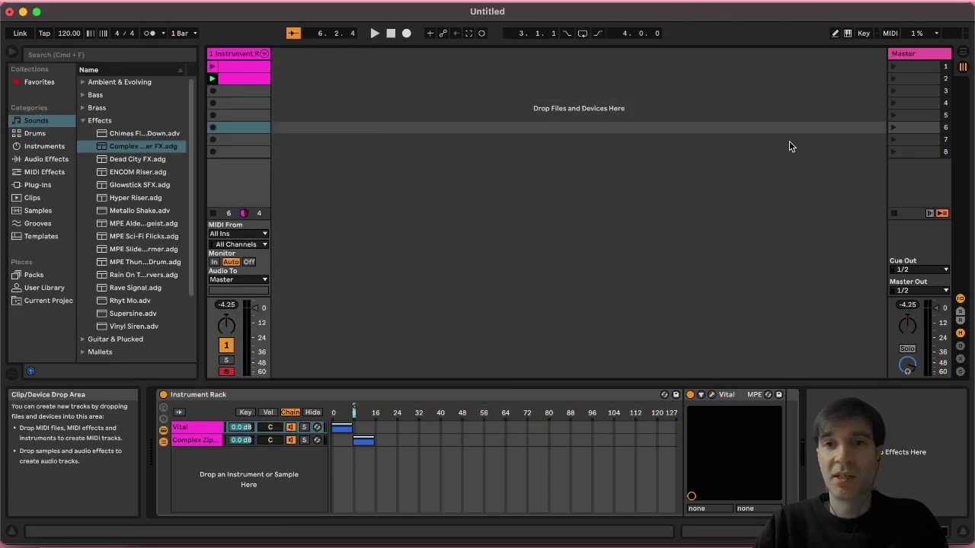
key(Up)
key(Up)
key(Up)
key(Up)
key(Up)
key(Up)
key(Up)
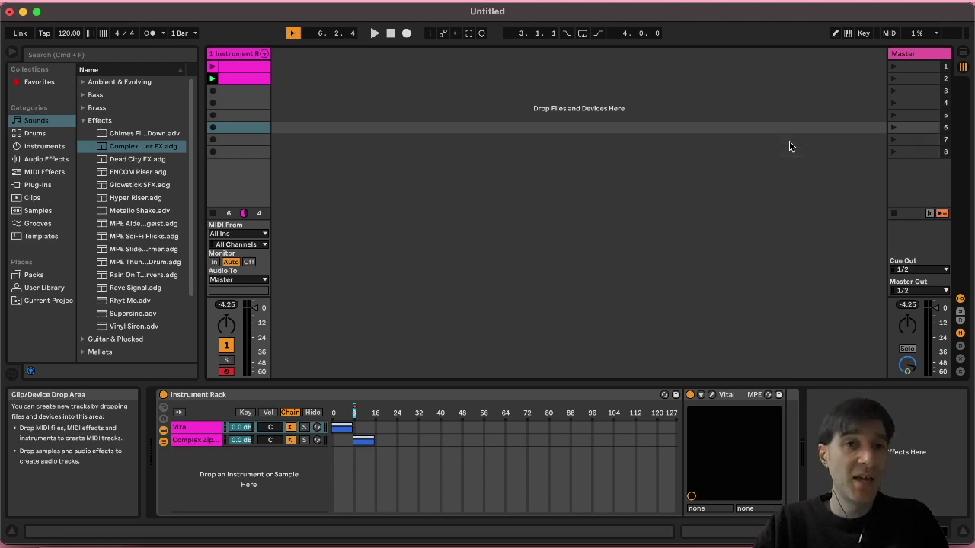
key(Down)
key(Down)
key(Down)
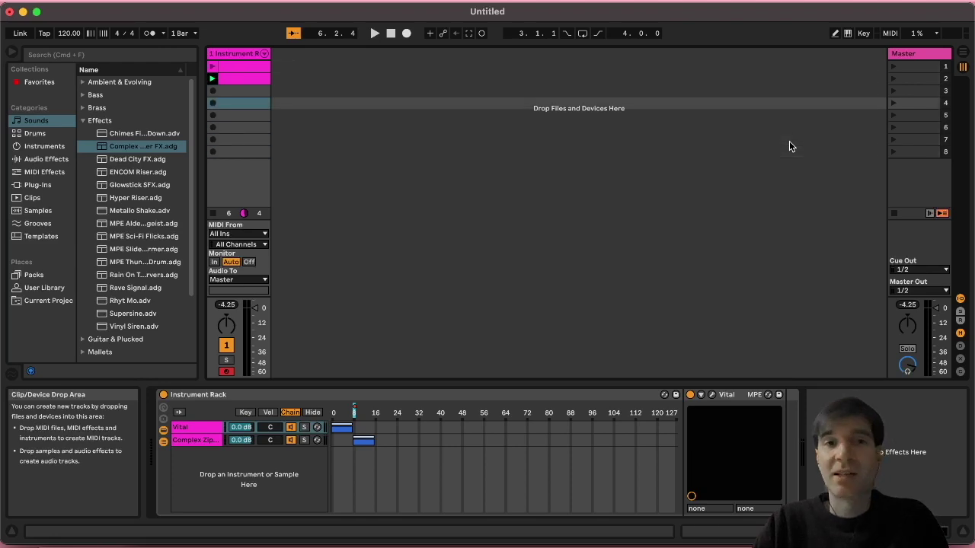
key(Up)
key(Up)
key(Up)
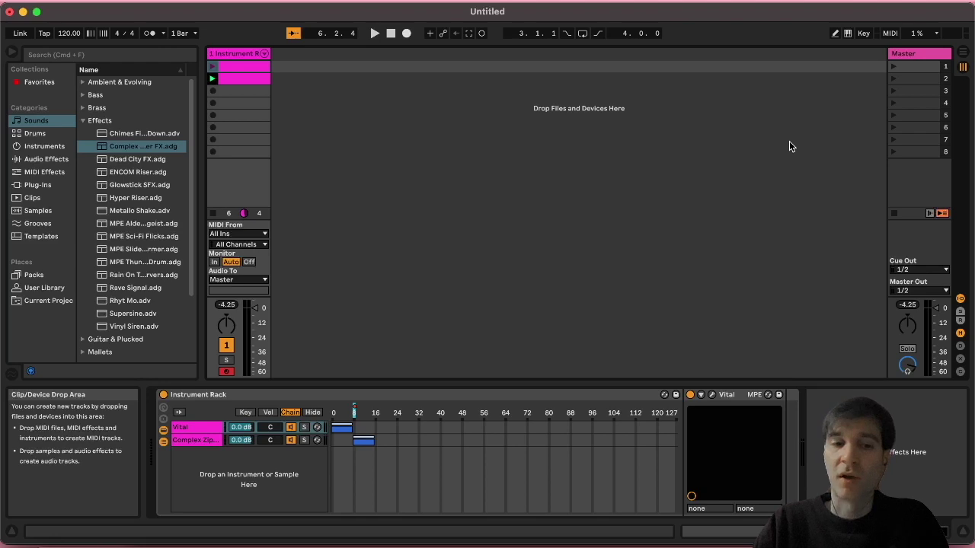
key(Return)
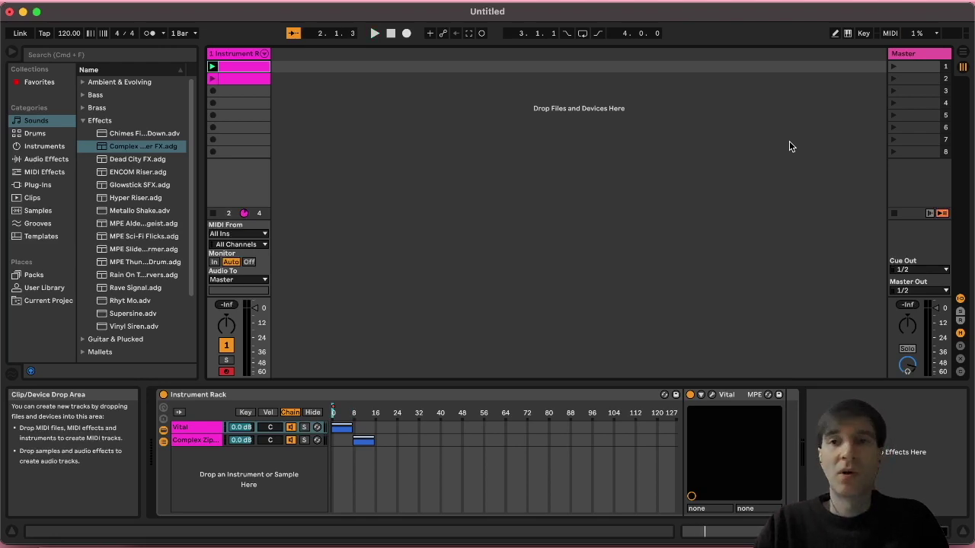
Hide the tracks' In/Out routing and insert scenes from the Master track to reach 16 scenes.
click(960, 300)
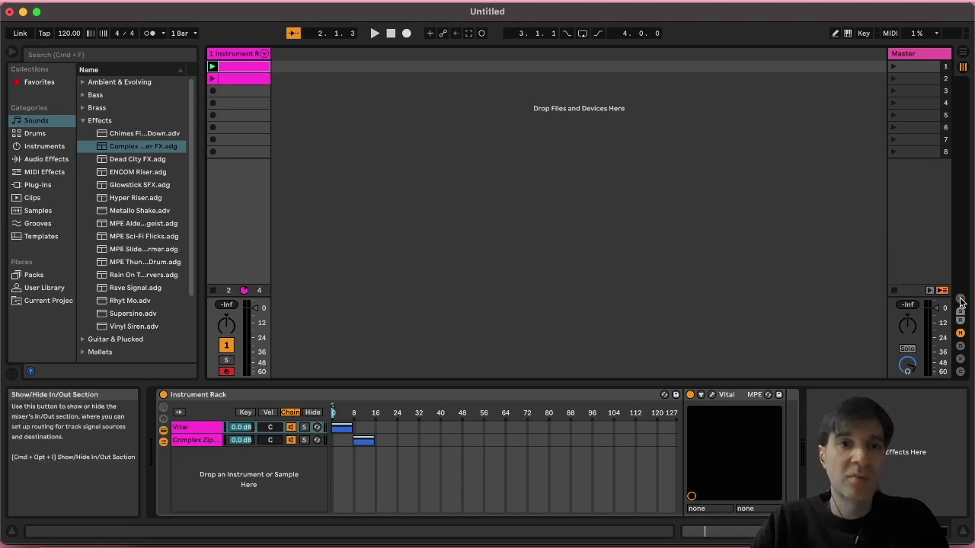
click(916, 197)
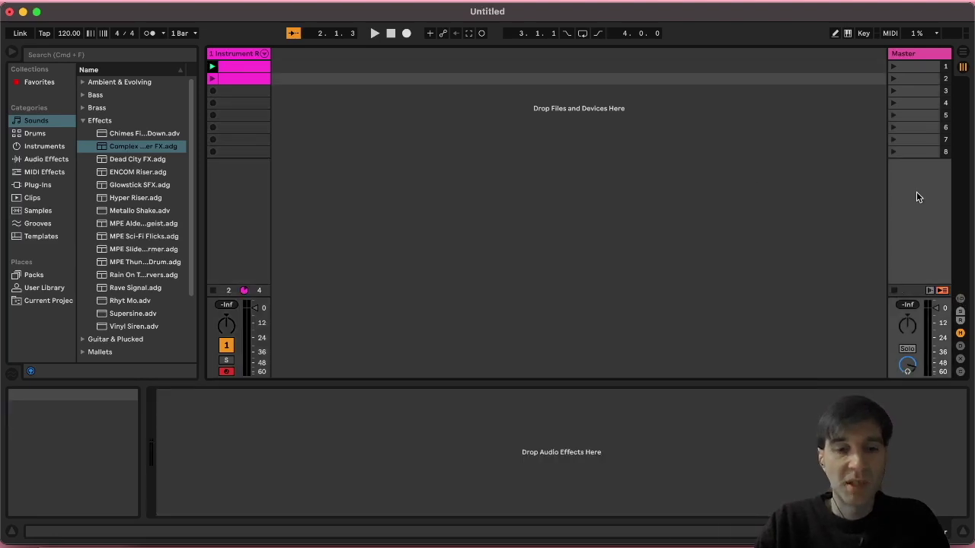
key(super+i)
key(super+i)
key(super+i)
key(super+i)
key(super+i)
key(super+i)
key(super+i)
key(super+i)
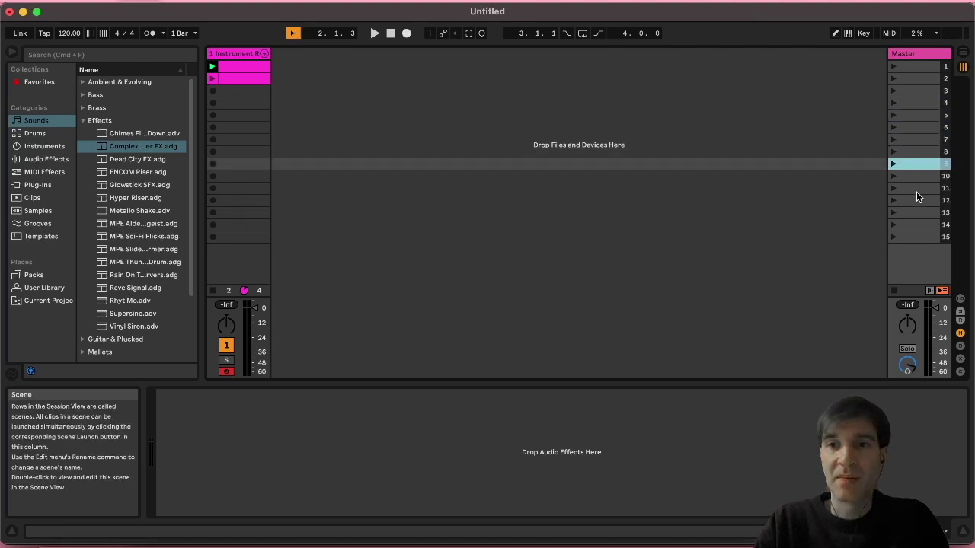
Show the rack's Vital chain, relaunch the clip in scene 2, then enter MIDI Map mode.
click(252, 91)
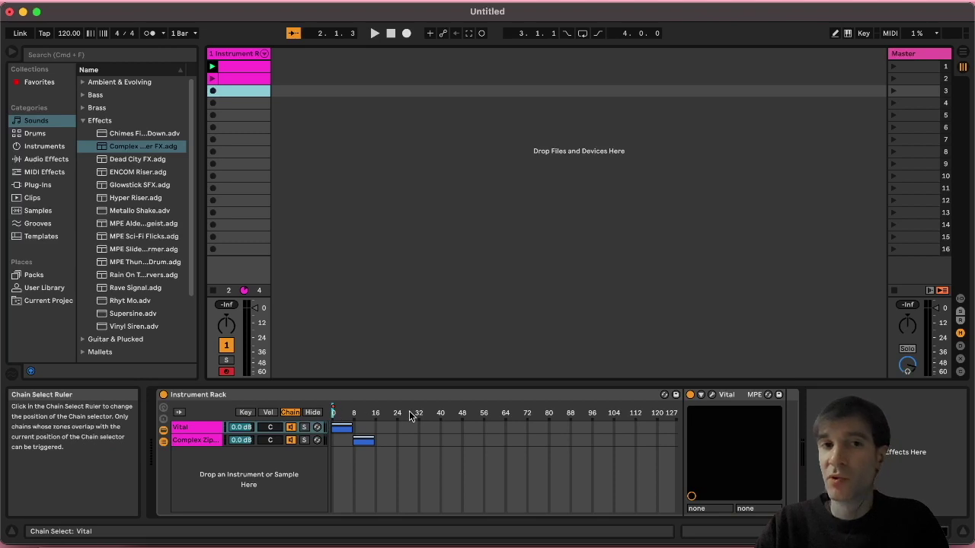
click(211, 470)
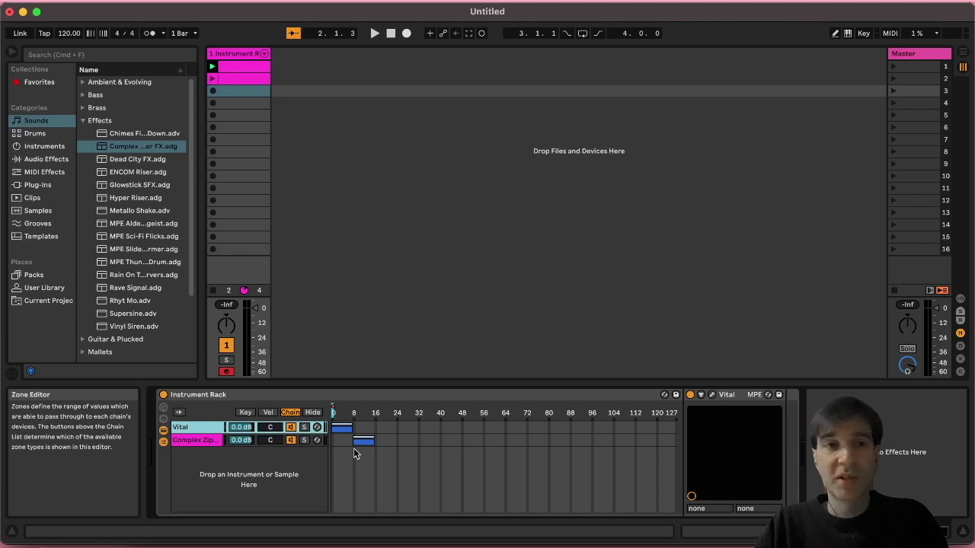
key(Down)
key(Down)
key(Down)
key(Down)
key(Down)
key(Down)
key(Up)
key(Up)
key(Up)
key(Up)
key(Up)
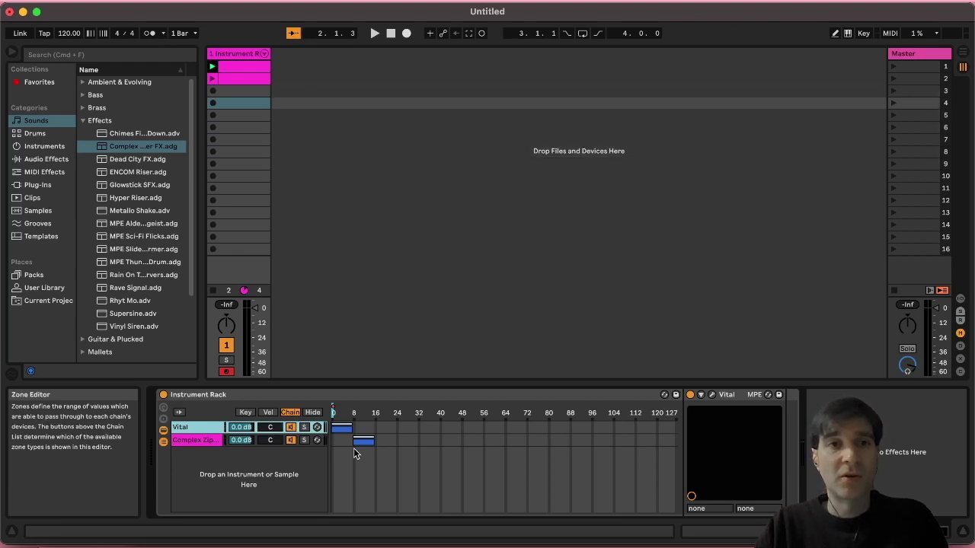
key(Up)
key(Up)
key(Return)
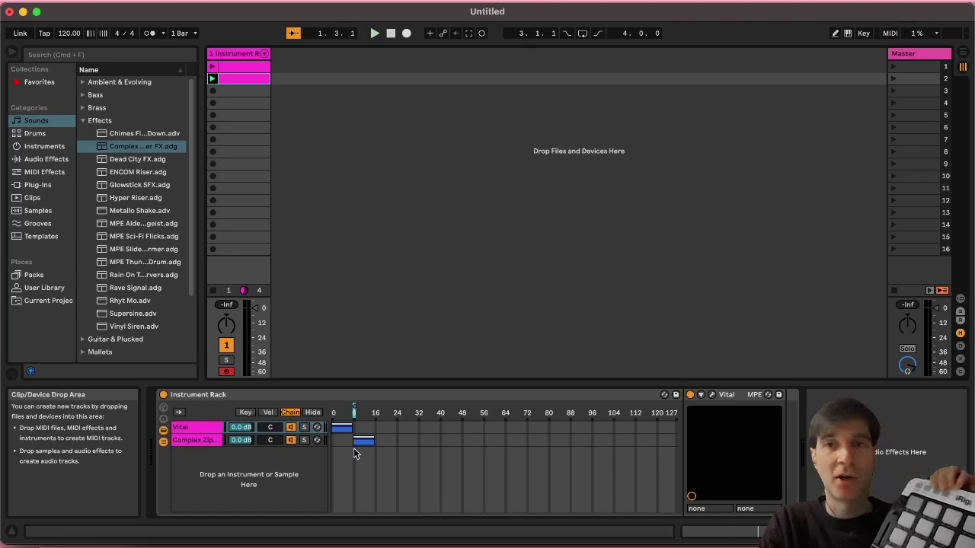
key(super+m)
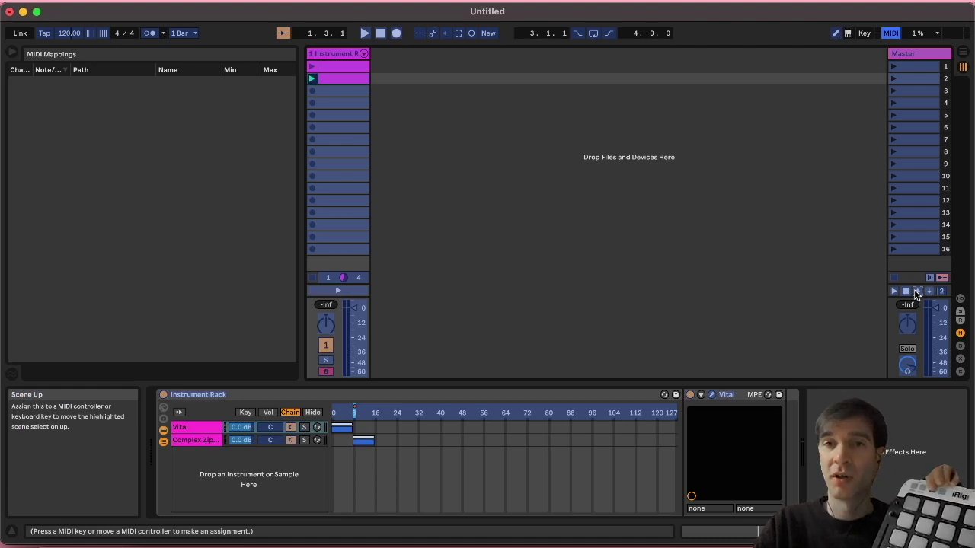
key(super+m)
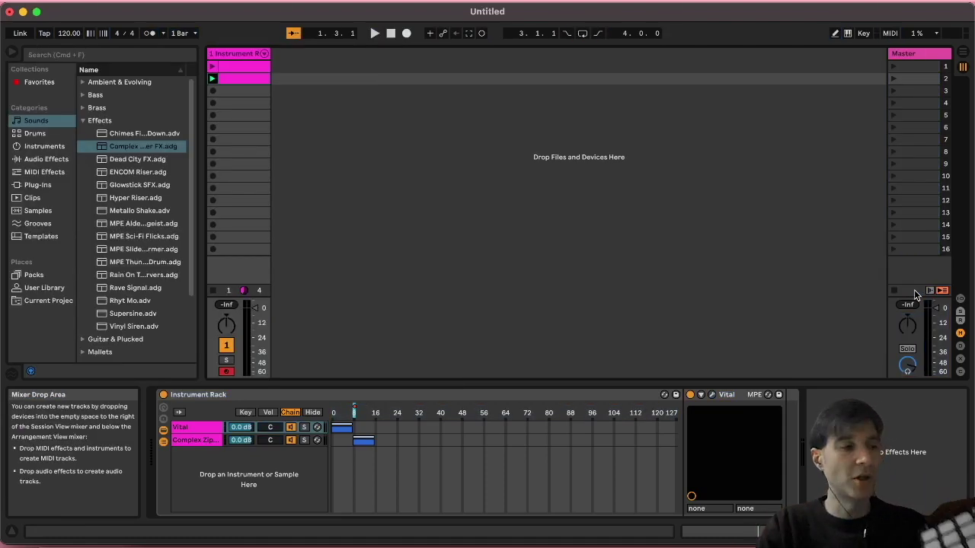